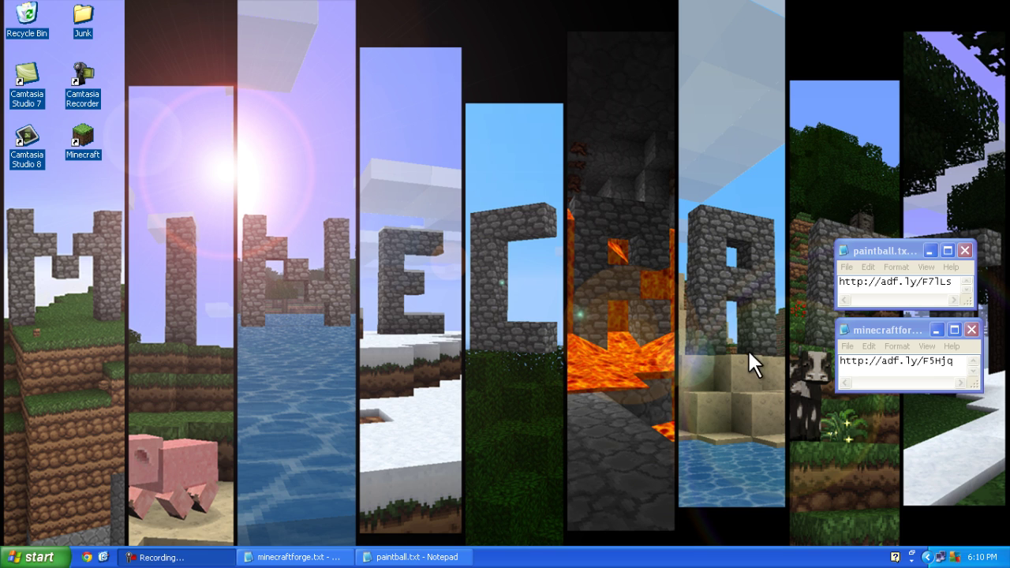
Copy the adf.ly/F5Hjq link from minecraftforge.txt, open it in Chrome and continue past the advertising page
{"action": "left_click_drag", "start_coordinate": [952, 361], "coordinate": [852, 367]}
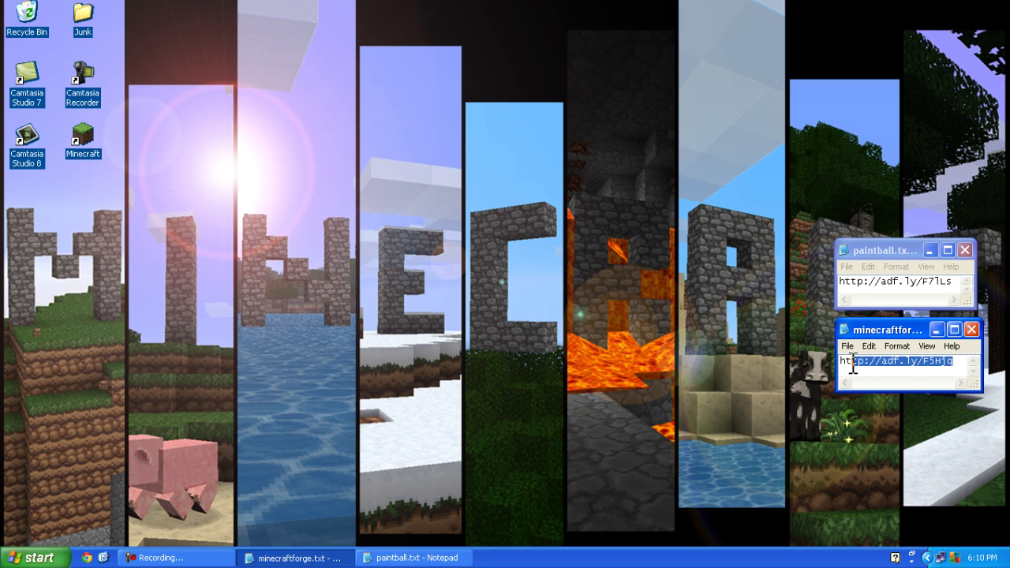
{"action": "right_click", "coordinate": [900, 367]}
{"action": "left_click", "coordinate": [905, 401]}
{"action": "left_click", "coordinate": [86, 558]}
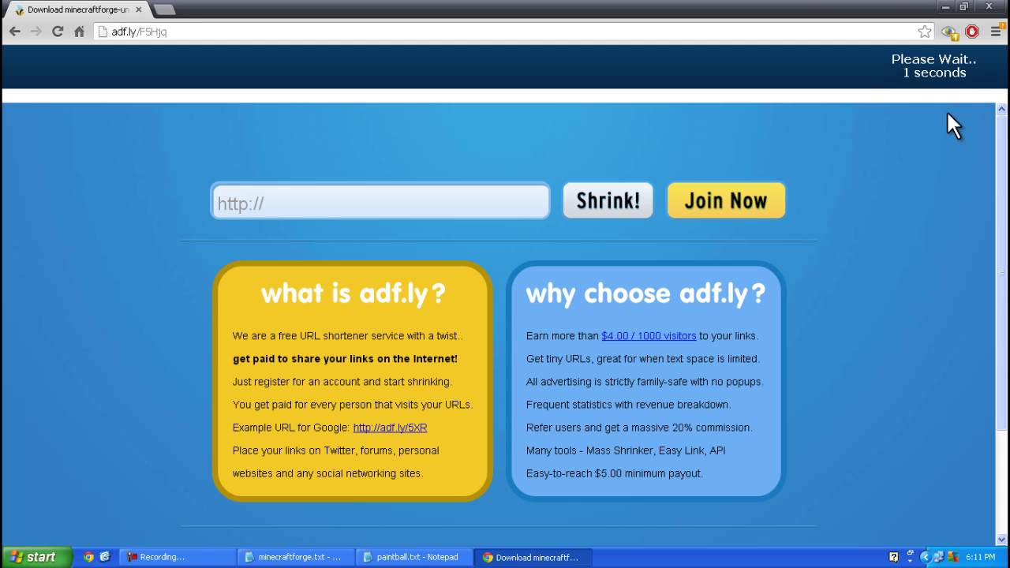
{"action": "left_click", "coordinate": [947, 77]}
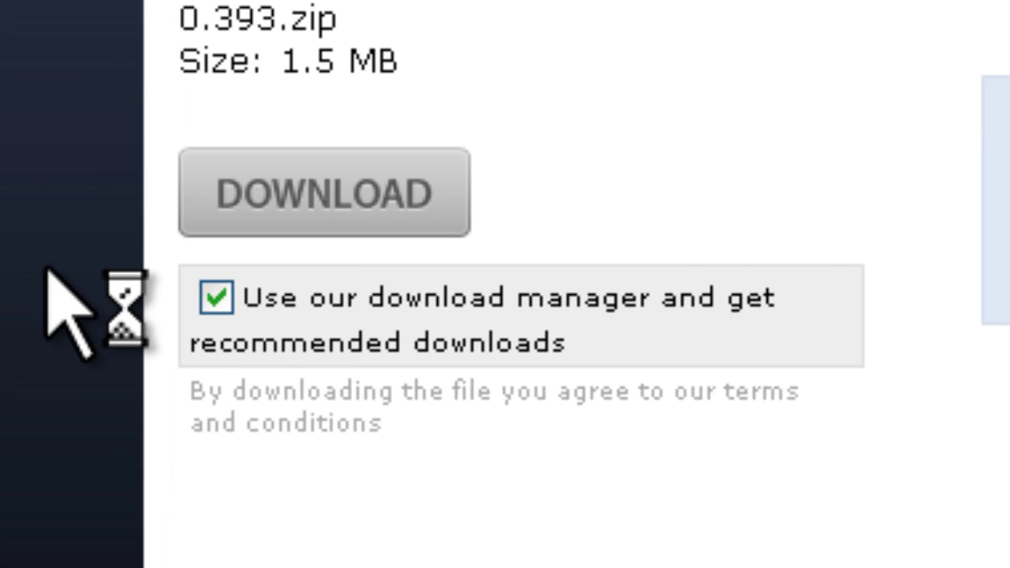
Decline the download manager and download minecraftforge-universal-1.4.5-6.4.0.393.zip, saving it to the computer
{"action": "left_click", "coordinate": [236, 299]}
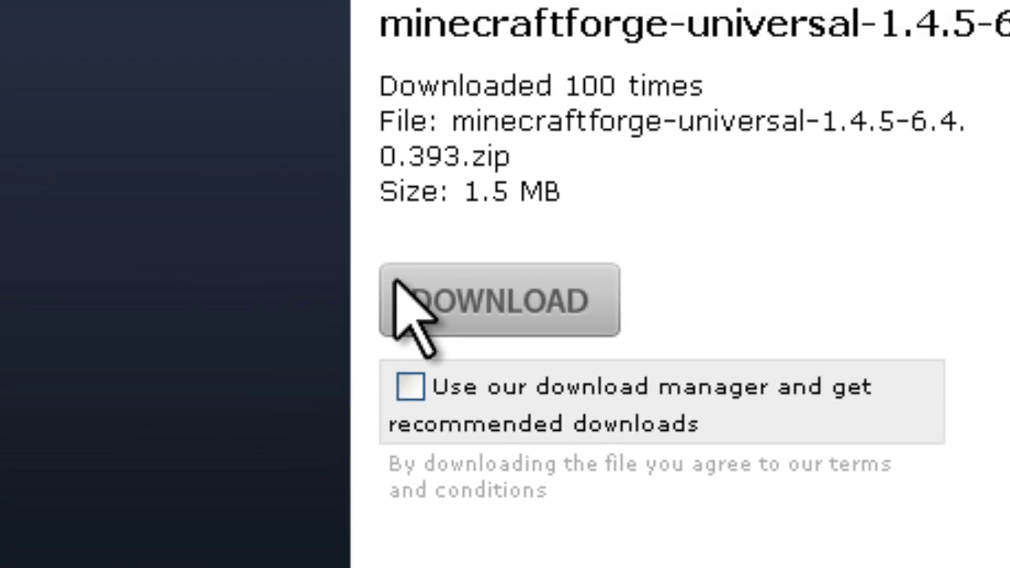
{"action": "left_click", "coordinate": [189, 169]}
{"action": "left_click", "coordinate": [762, 479]}
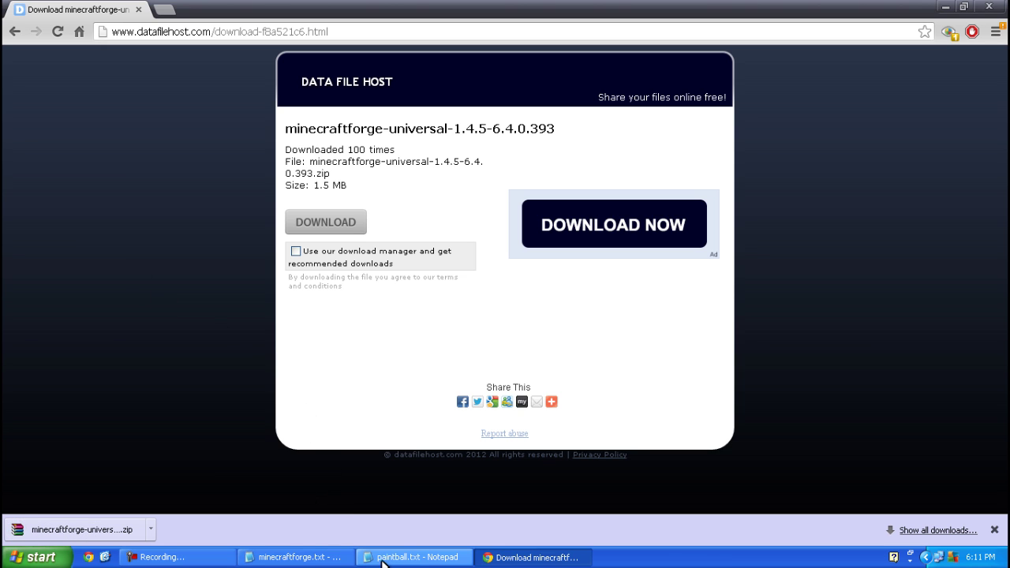
Copy the adf.ly link from paintball.txt, load it in a new browser tab and continue past the advertising page
{"action": "left_click", "coordinate": [410, 556]}
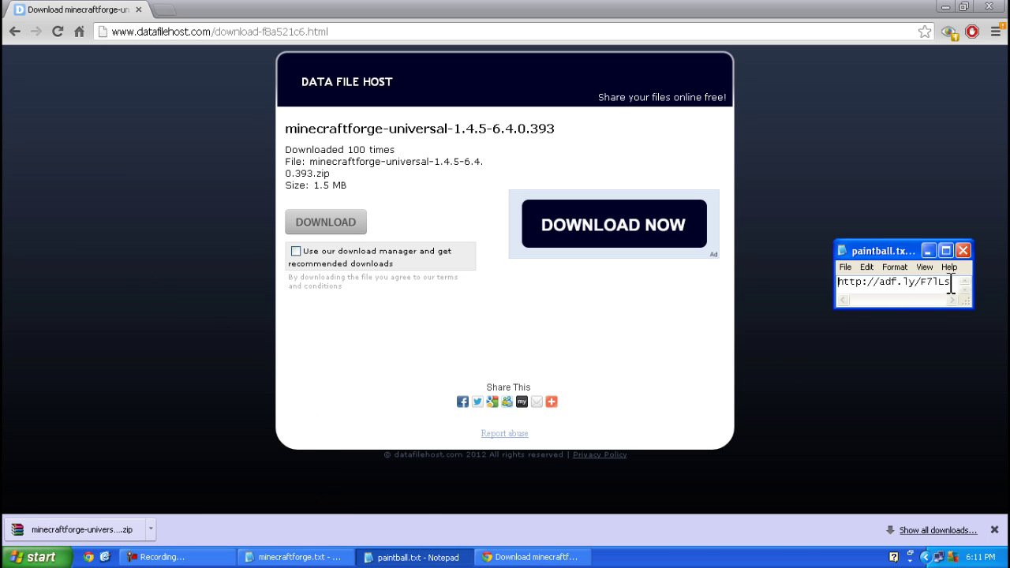
{"action": "left_click_drag", "start_coordinate": [950, 286], "coordinate": [720, 275]}
{"action": "right_click", "coordinate": [914, 288]}
{"action": "left_click", "coordinate": [912, 313]}
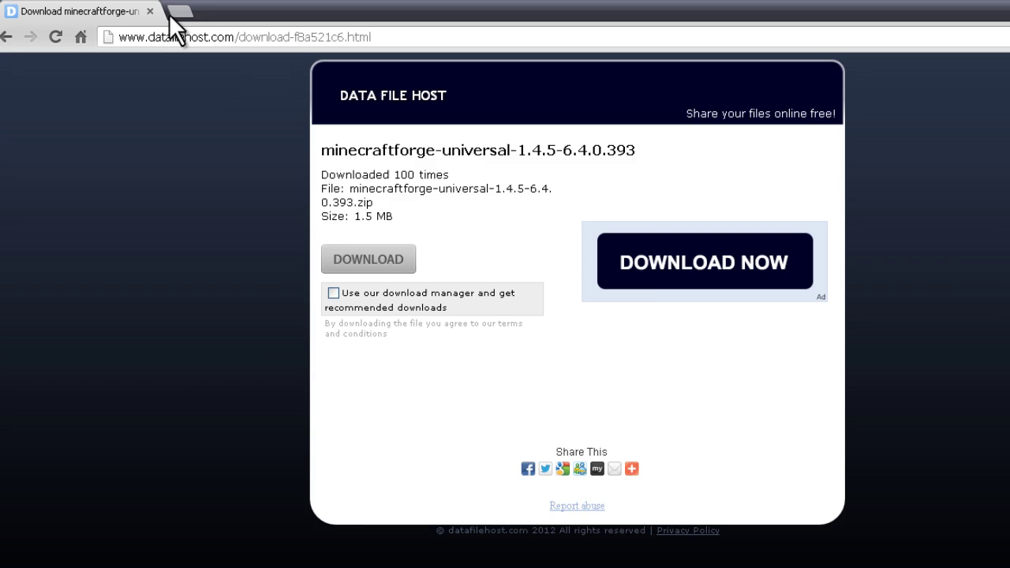
{"action": "left_click", "coordinate": [173, 12]}
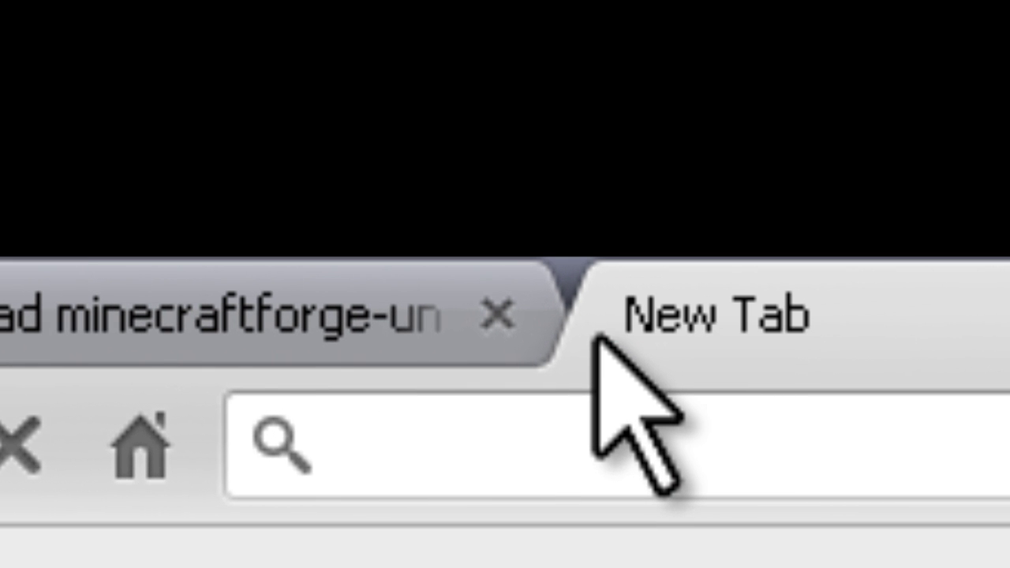
{"action": "key", "text": "ctrl+v"}
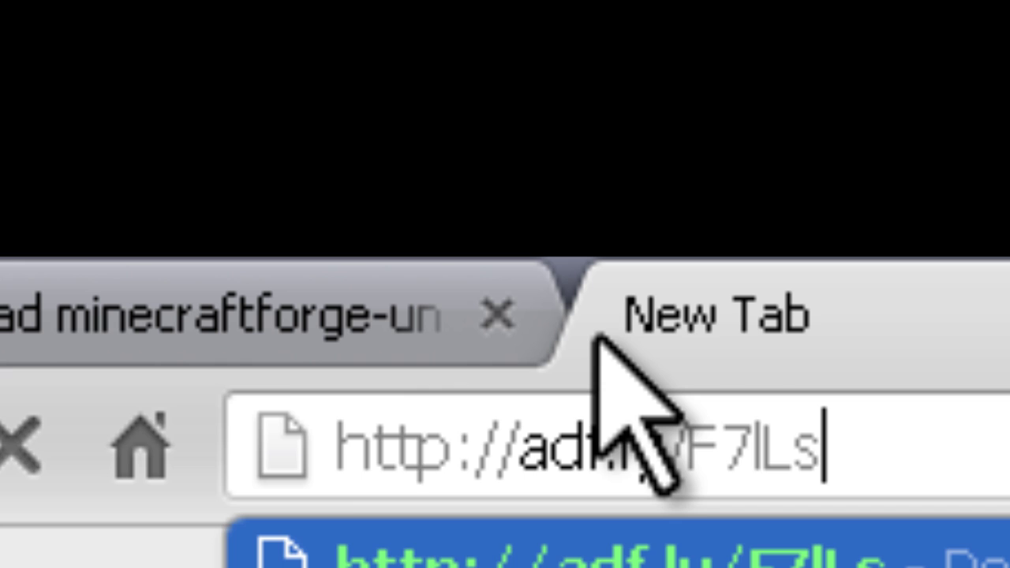
{"action": "key", "text": "Return"}
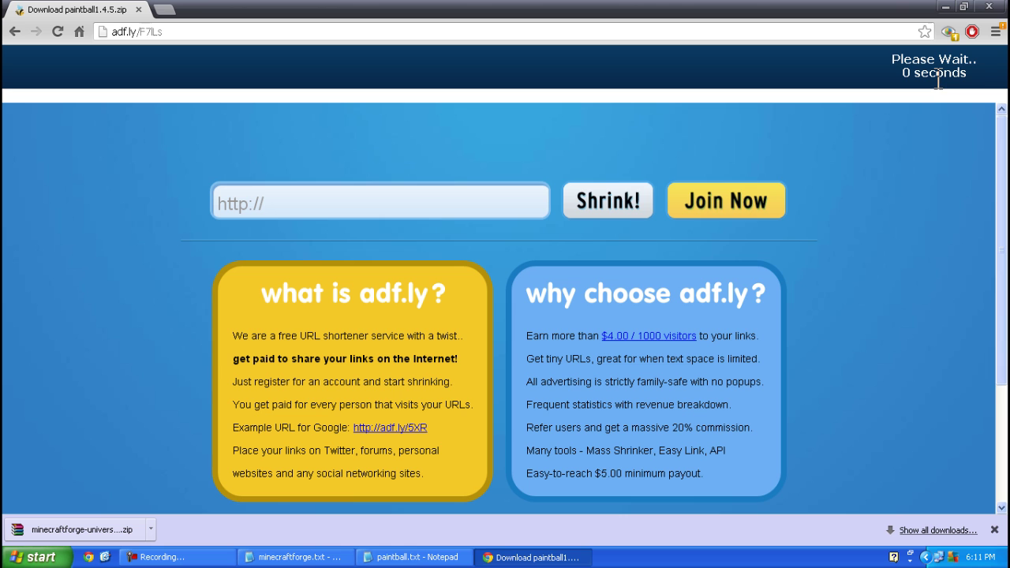
{"action": "left_click", "coordinate": [907, 71]}
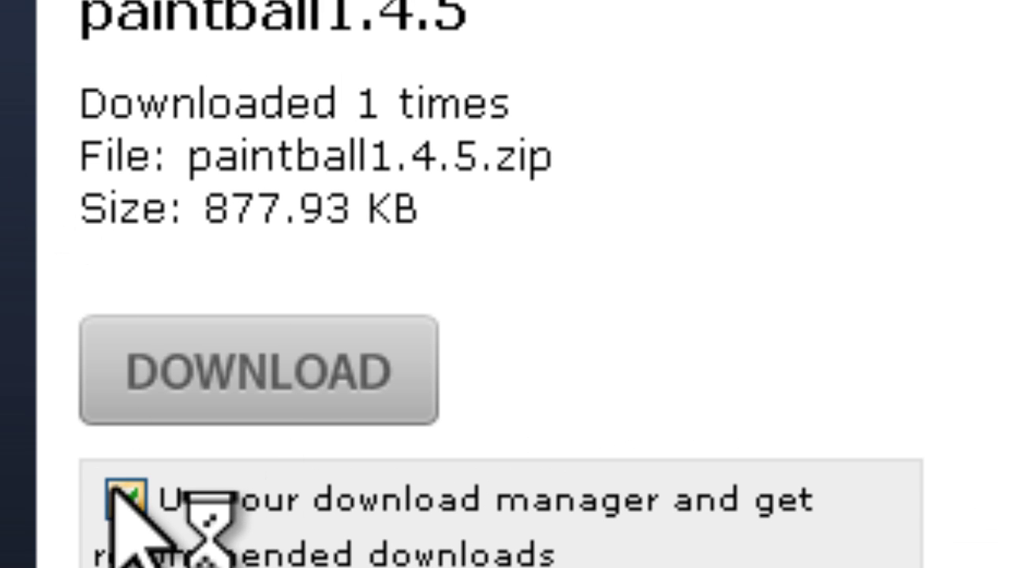
Download paintball1.4.5.zip without the download manager, and close the browser and both text files with the links
{"action": "left_click", "coordinate": [136, 474]}
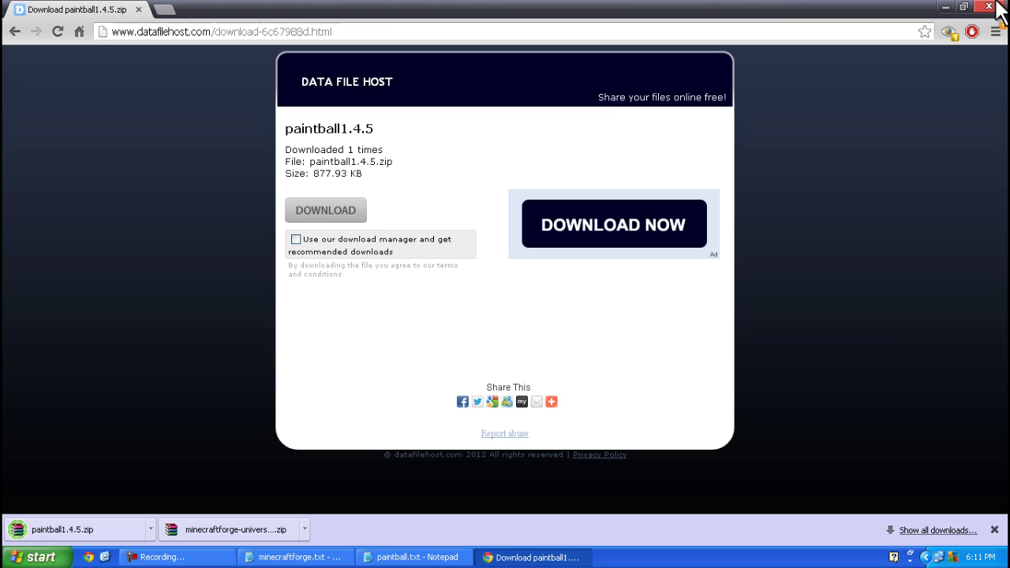
{"action": "left_click", "coordinate": [995, 6]}
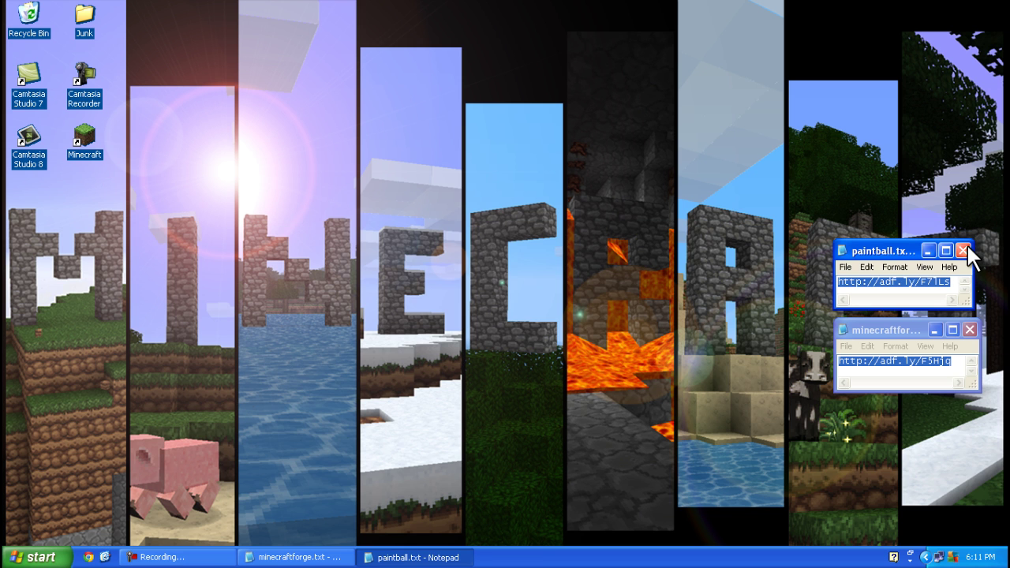
{"action": "left_click", "coordinate": [963, 251]}
{"action": "left_click", "coordinate": [969, 329]}
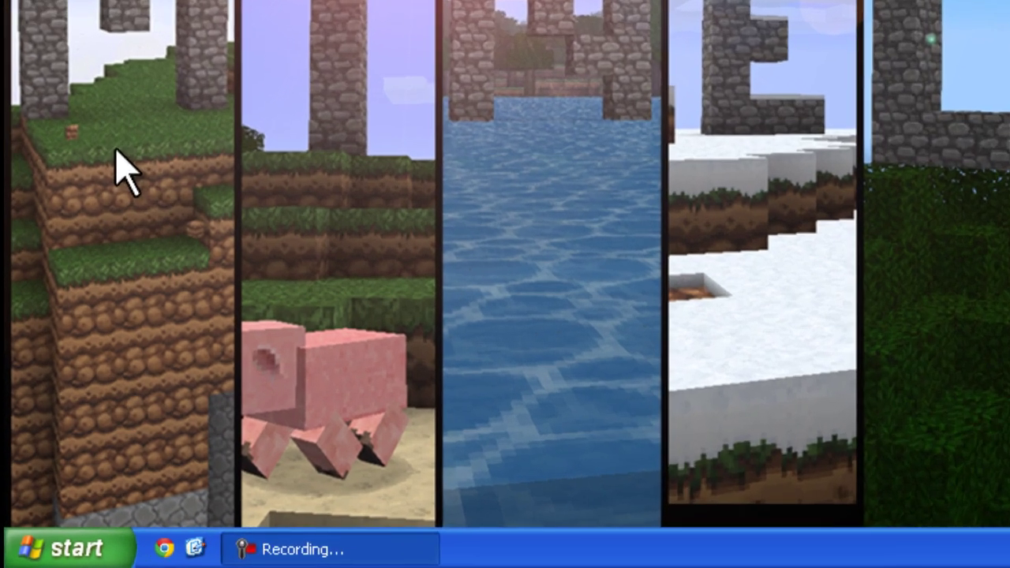
Run %appdata% to open the Application Data folder and go into the bin folder inside .minecraft
{"action": "left_click", "coordinate": [41, 552]}
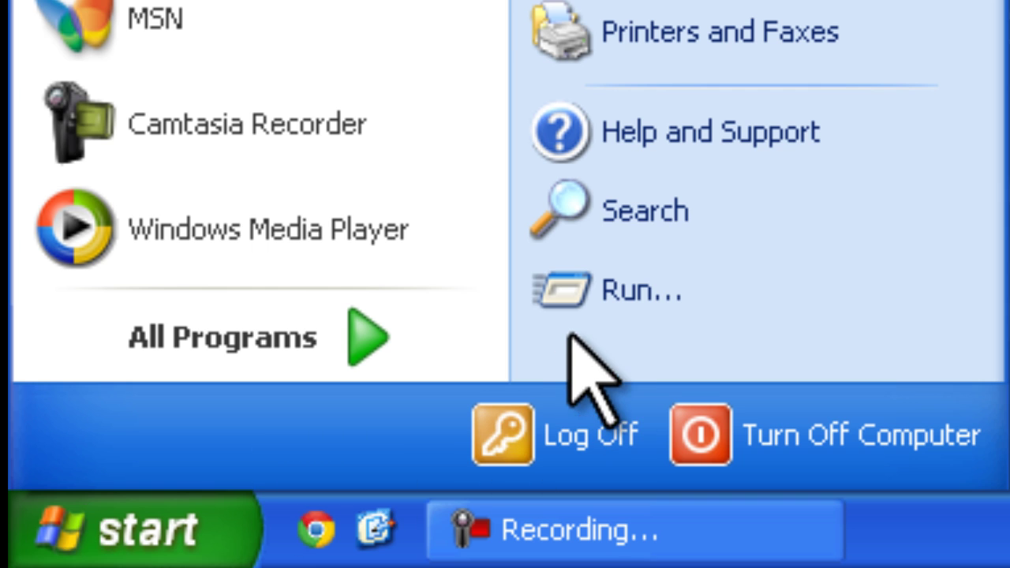
{"action": "left_click", "coordinate": [587, 284]}
{"action": "left_click", "coordinate": [492, 248]}
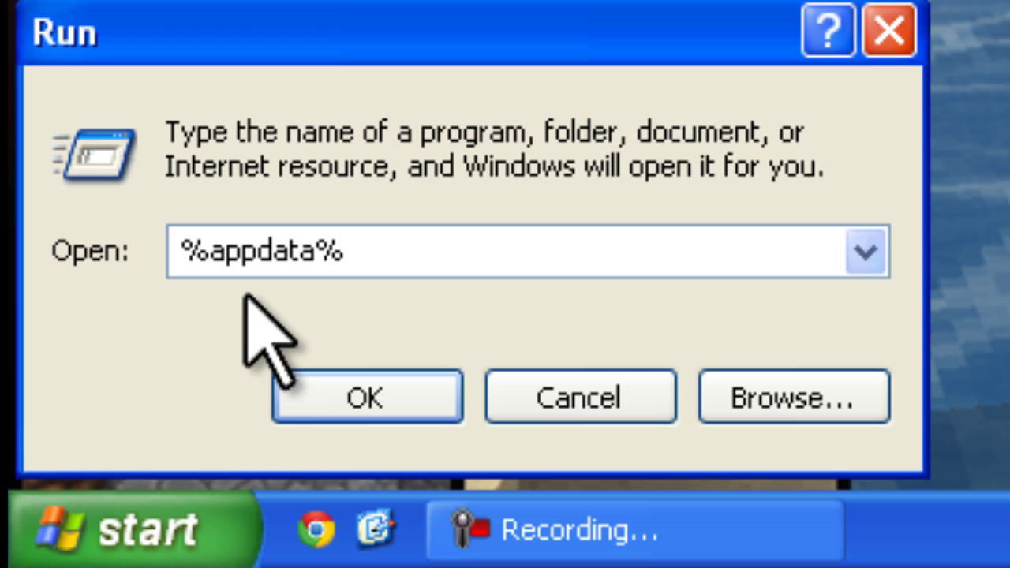
{"action": "left_click", "coordinate": [315, 391]}
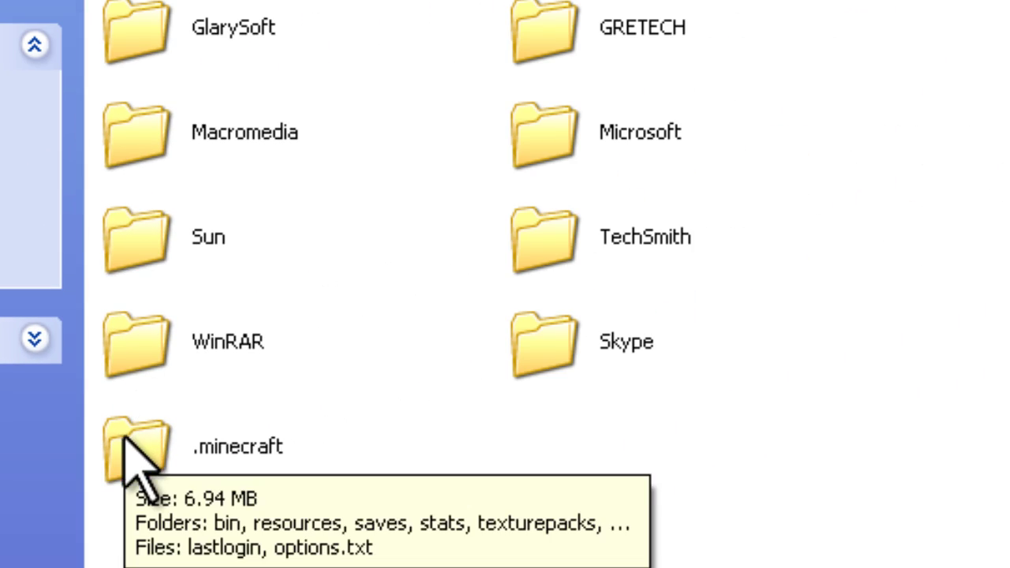
{"action": "double_click", "coordinate": [122, 3]}
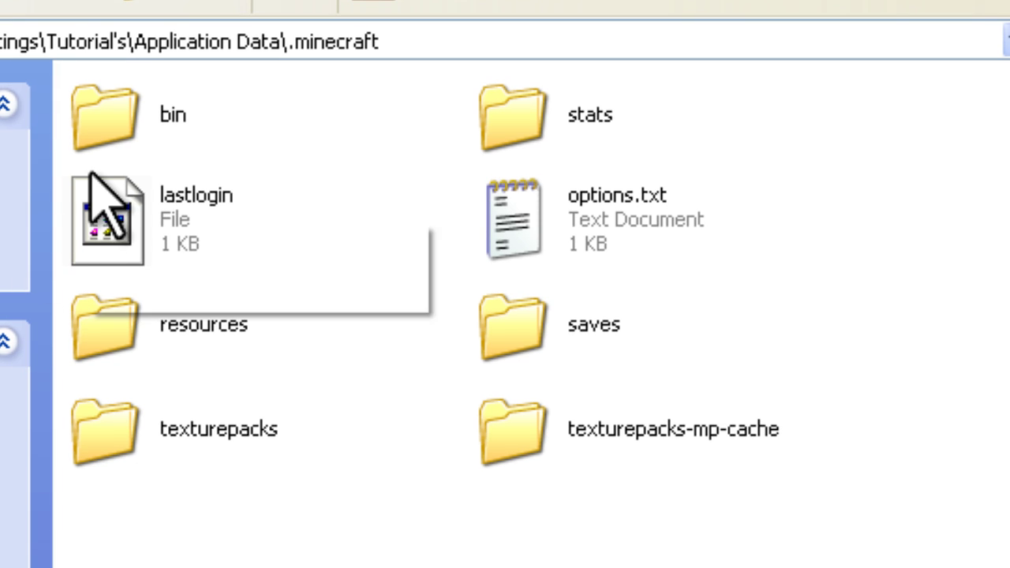
{"action": "double_click", "coordinate": [110, 130]}
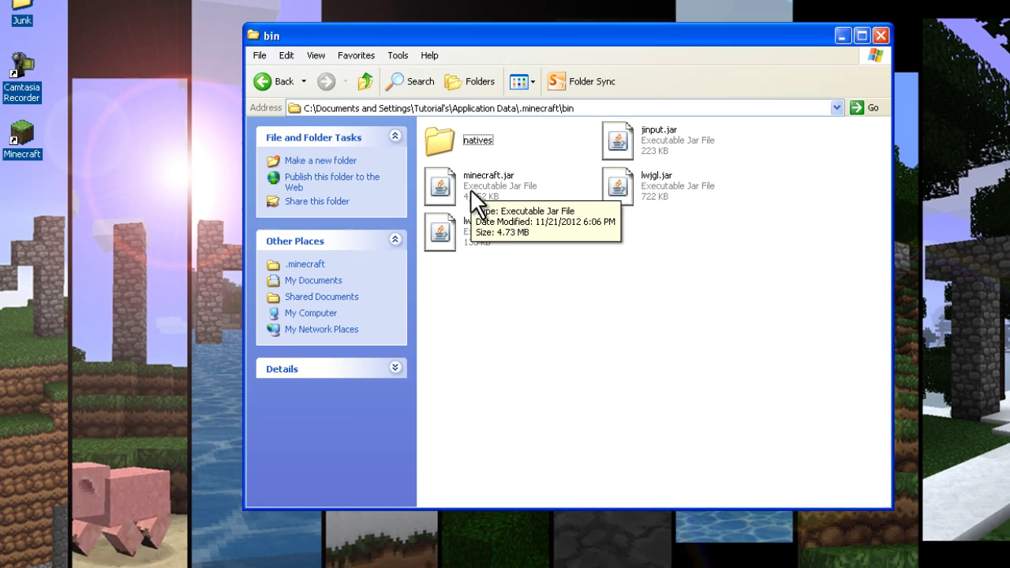
Place a backup copy of minecraft.jar from the bin folder on the desktop
{"action": "left_click_drag", "start_coordinate": [470, 188], "coordinate": [157, 320]}
{"action": "left_click", "coordinate": [525, 284]}
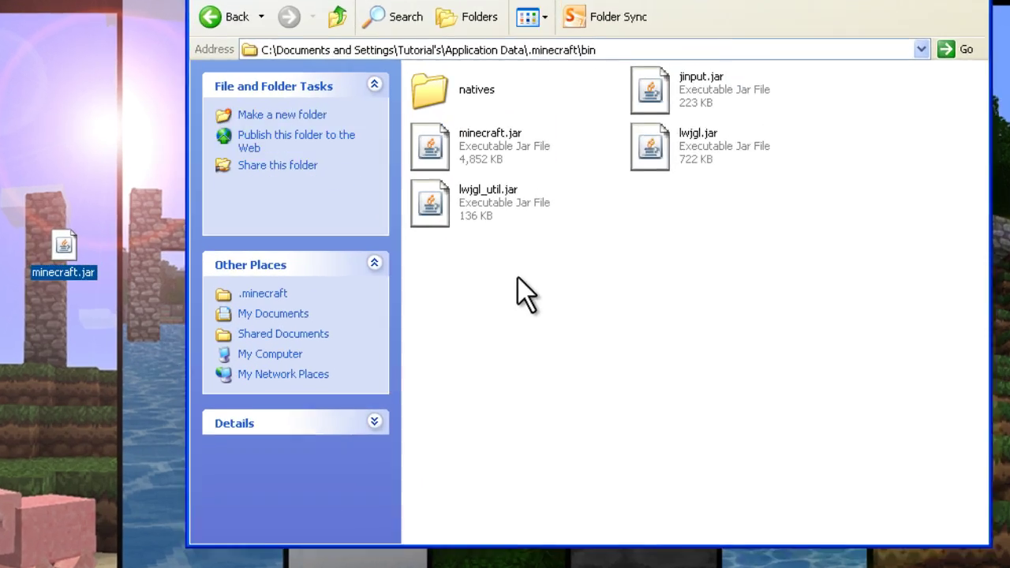
{"action": "left_click", "coordinate": [512, 195]}
Open the minecraft.jar in the bin folder as an archive with WinRAR
{"action": "right_click", "coordinate": [466, 103]}
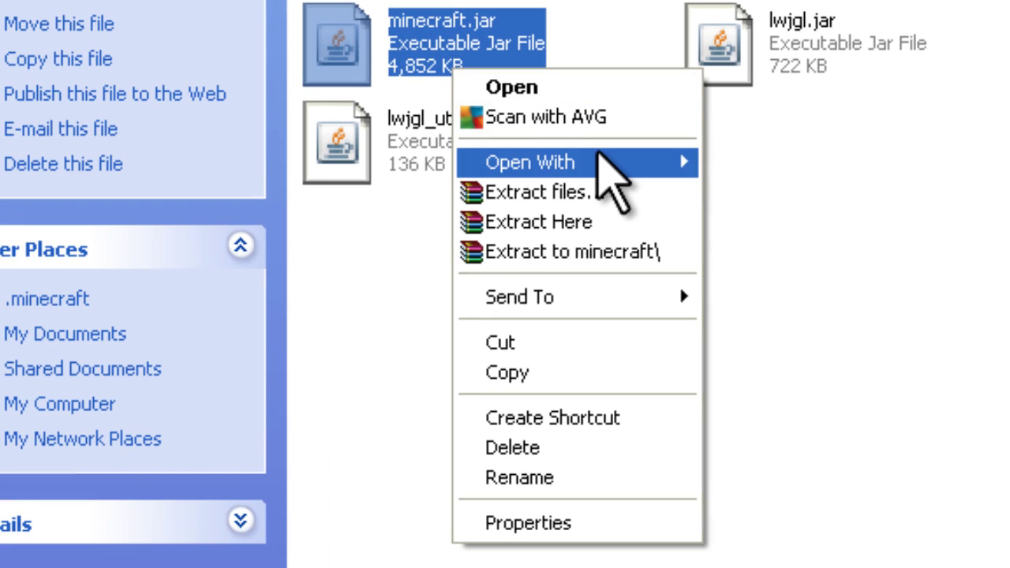
{"action": "mouse_move", "coordinate": [592, 169]}
{"action": "left_click", "coordinate": [791, 201]}
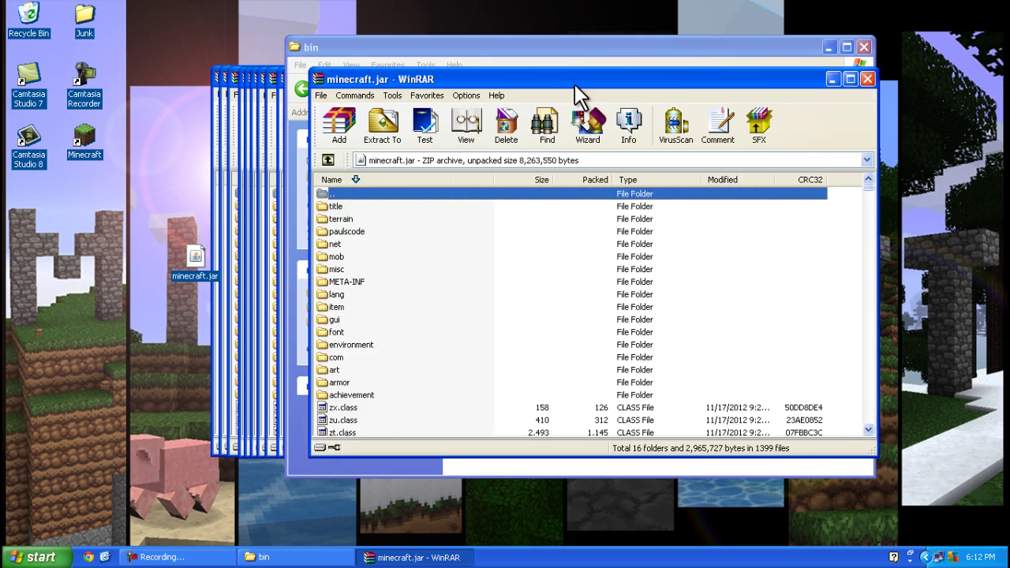
Go to the Downloads folder in My Documents and open the minecraftforge-universal-1.4.5-6.4.0.393.zip archive in WinRAR
{"action": "left_click", "coordinate": [16, 554]}
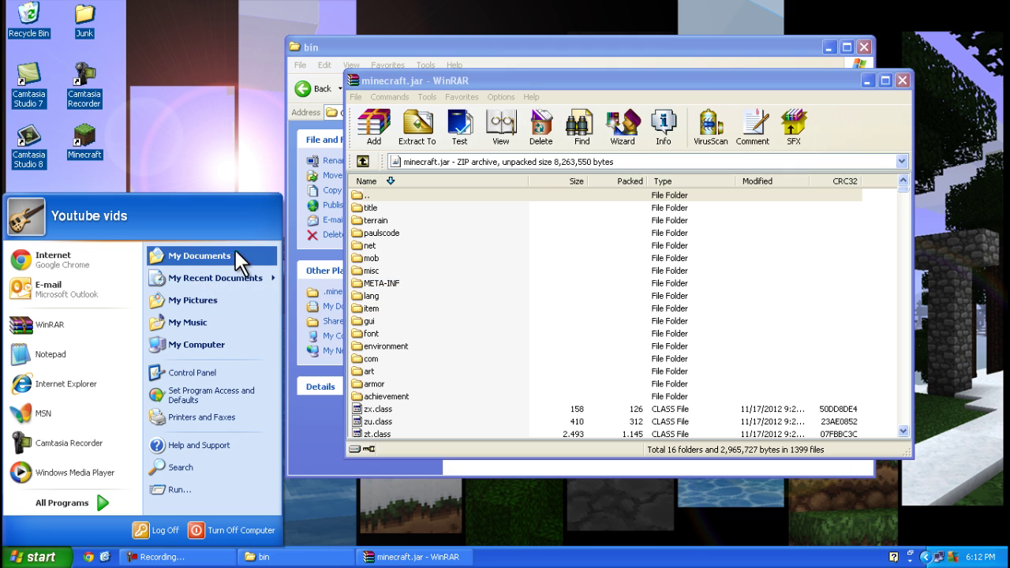
{"action": "left_click", "coordinate": [221, 252]}
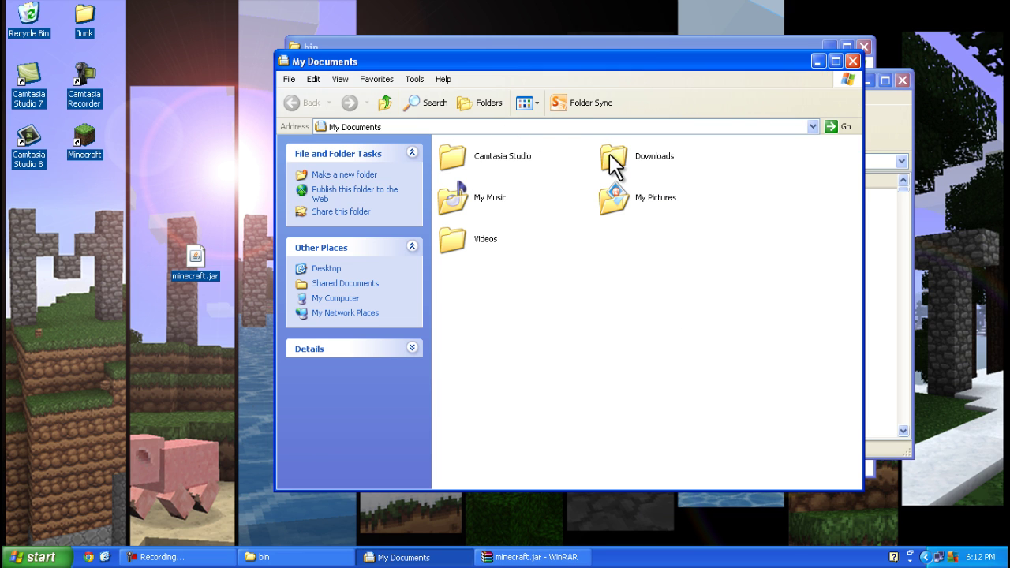
{"action": "double_click", "coordinate": [610, 158]}
{"action": "left_click_drag", "start_coordinate": [547, 63], "coordinate": [340, 95]}
{"action": "double_click", "coordinate": [281, 199]}
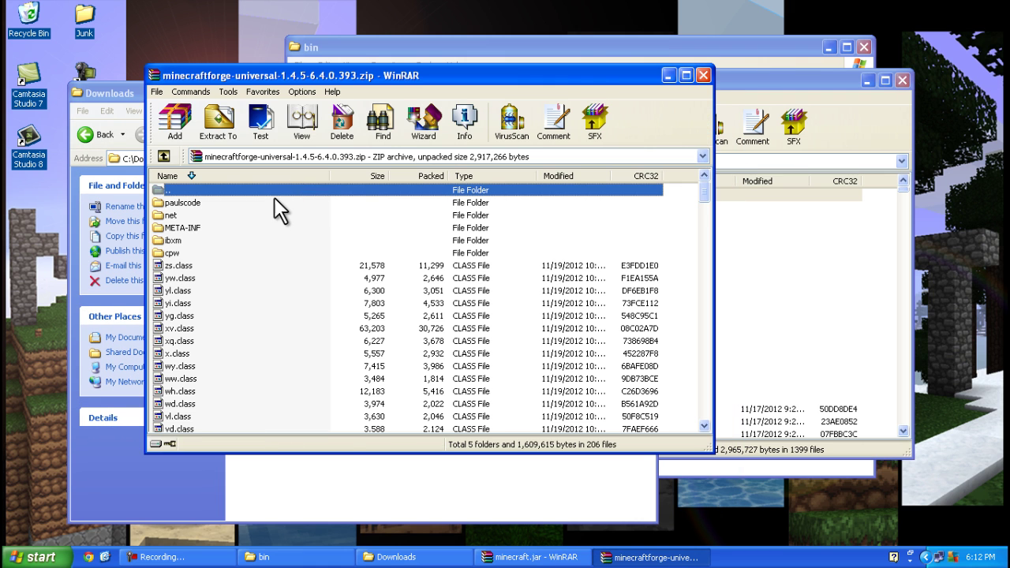
Add all files and folders of the Forge archive to minecraft.jar, using the Add and replace files update mode
{"action": "key", "text": "ctrl+a"}
{"action": "left_click_drag", "start_coordinate": [203, 193], "coordinate": [773, 292]}
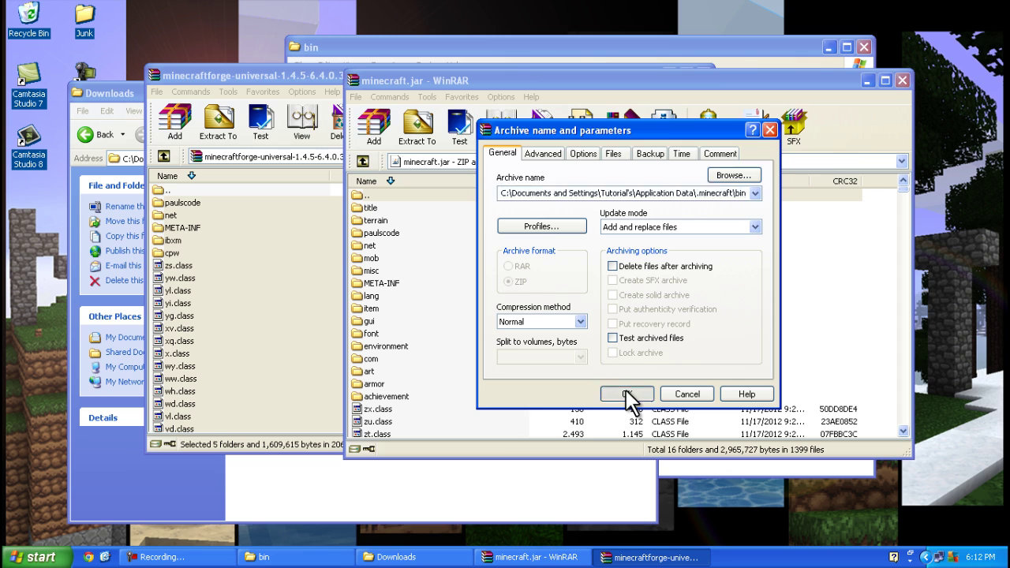
{"action": "left_click", "coordinate": [629, 395]}
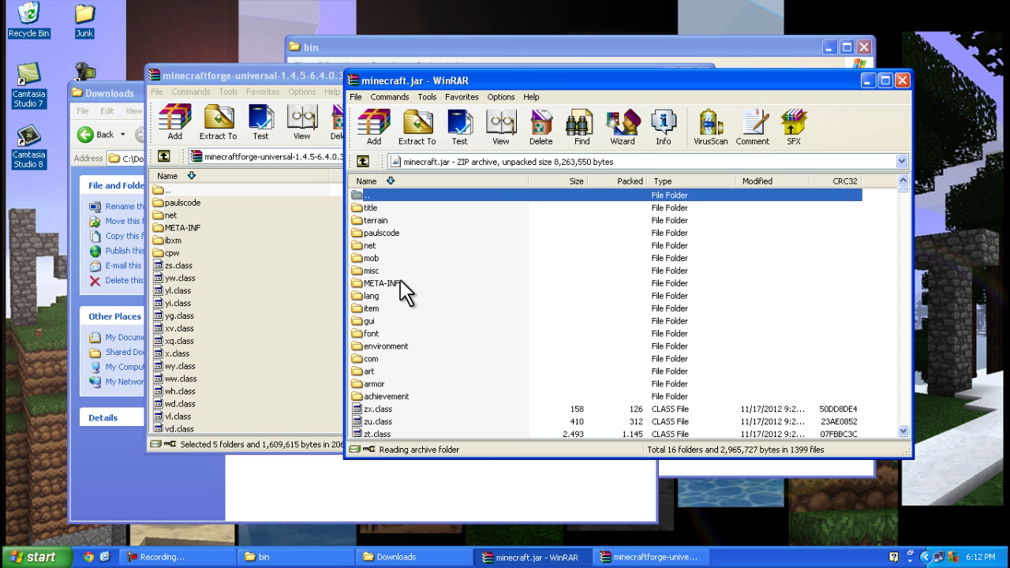
Delete the META-INF folder from the minecraft.jar archive
{"action": "left_click", "coordinate": [400, 283]}
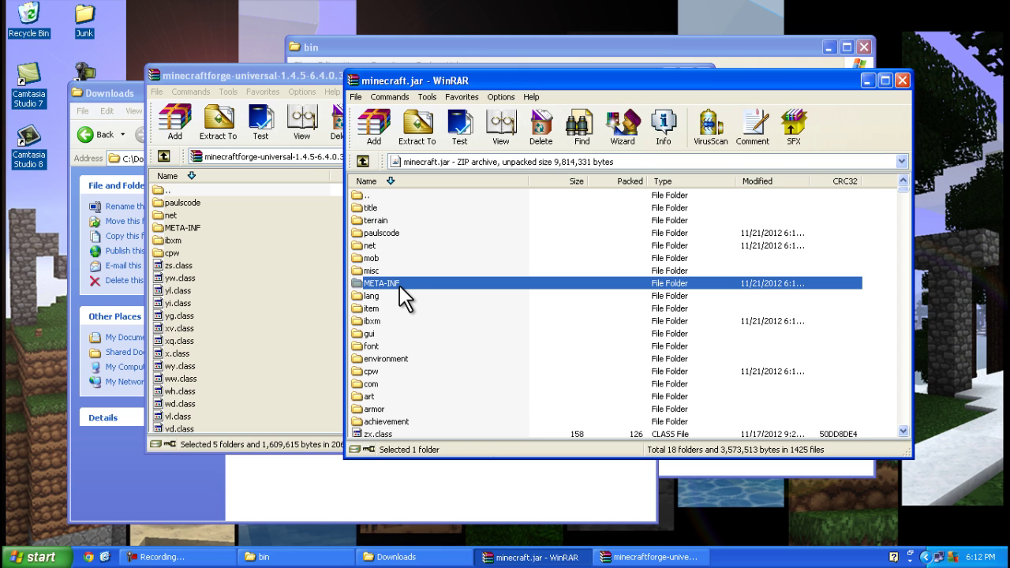
{"action": "key", "text": "Delete"}
{"action": "left_click", "coordinate": [464, 325]}
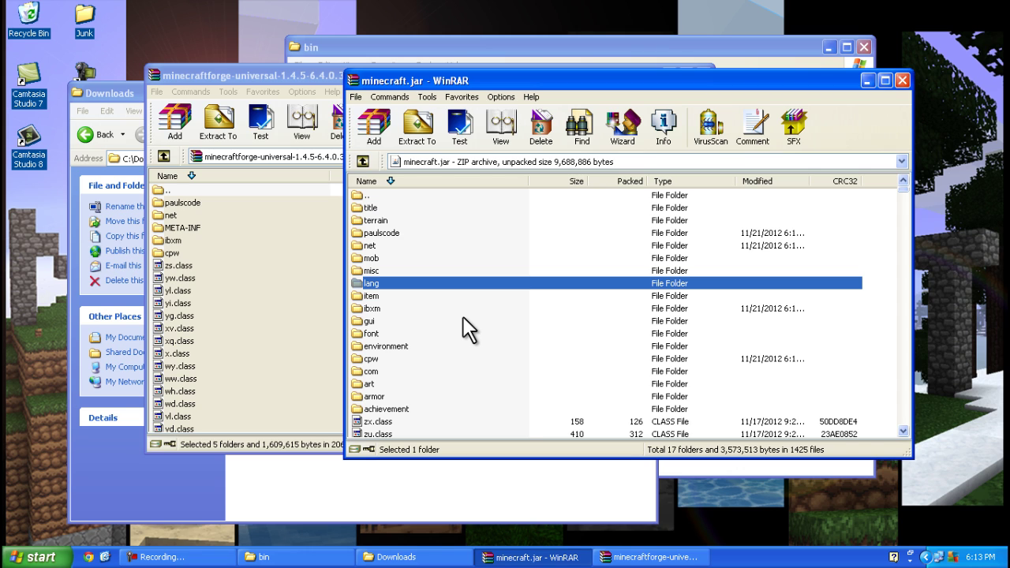
{"action": "left_click", "coordinate": [203, 557]}
{"action": "left_click", "coordinate": [939, 490]}
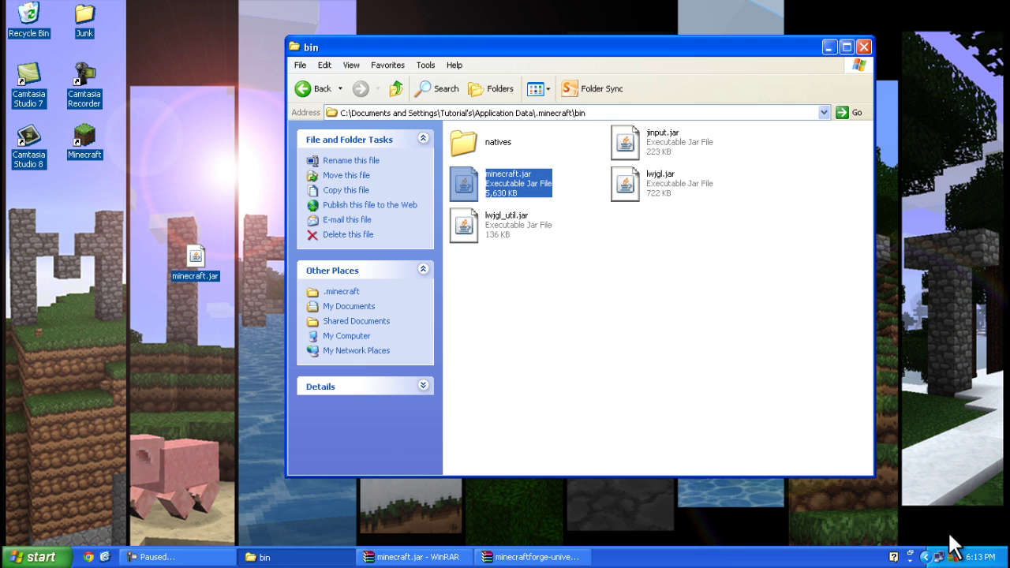
Deselect minecraft.jar and go back from the bin folder to the .minecraft folder
{"action": "left_click", "coordinate": [631, 293]}
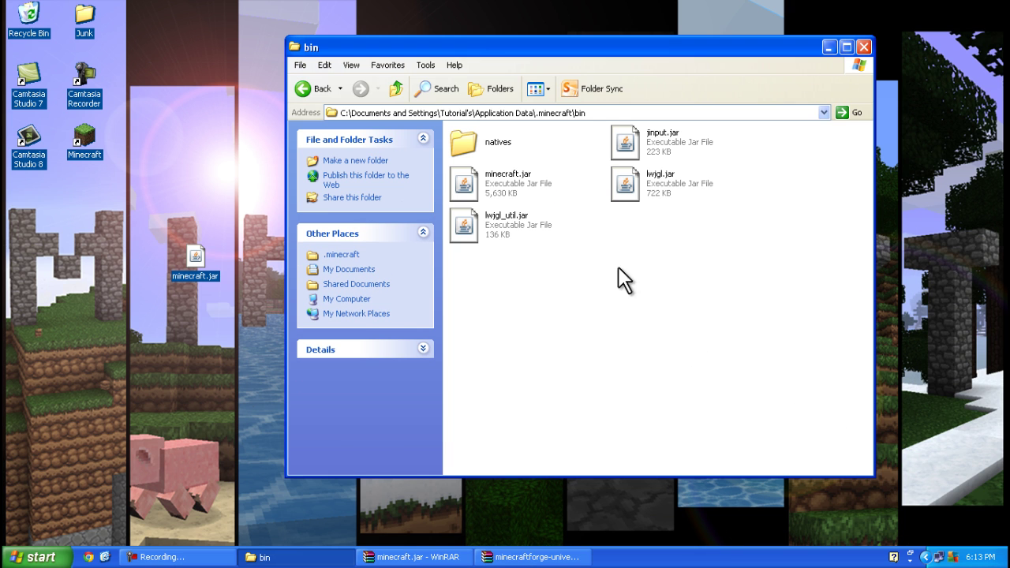
{"action": "left_click", "coordinate": [306, 88]}
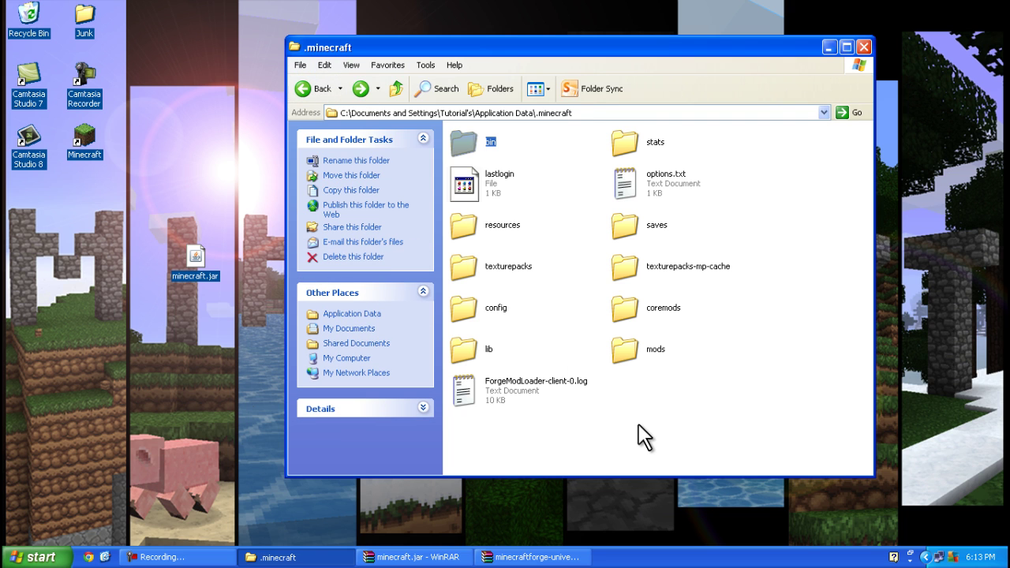
{"action": "left_click_drag", "start_coordinate": [750, 414], "coordinate": [662, 408]}
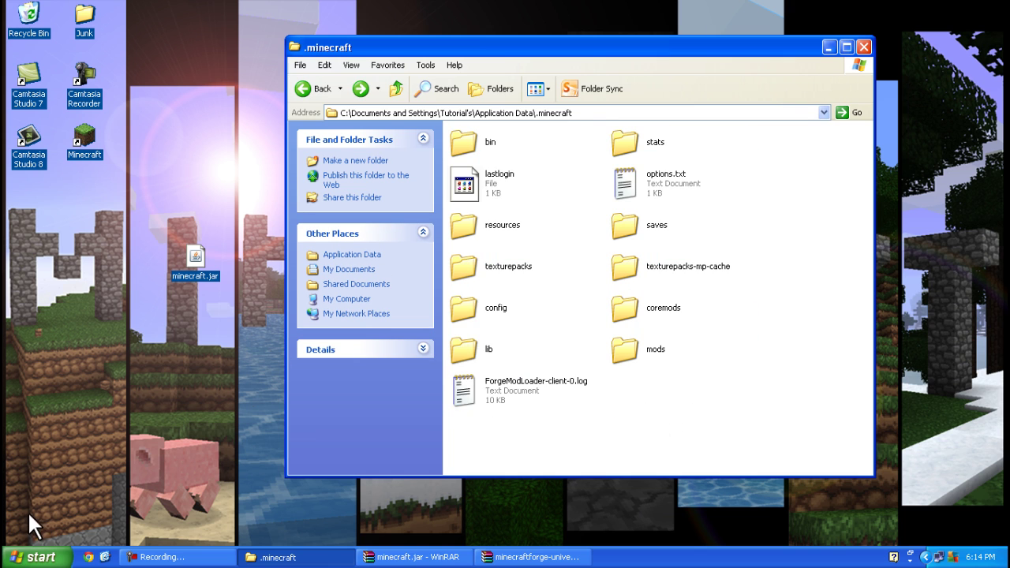
Open the Downloads folder inside My Documents in a second window to reach the Paintball mod archive
{"action": "left_click", "coordinate": [35, 556]}
{"action": "left_click", "coordinate": [220, 252]}
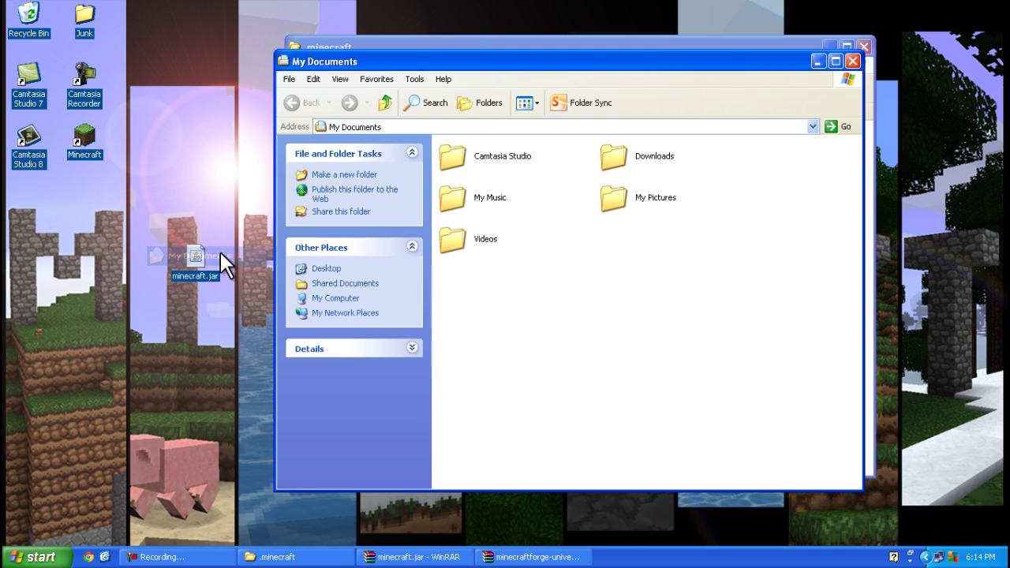
{"action": "double_click", "coordinate": [607, 155]}
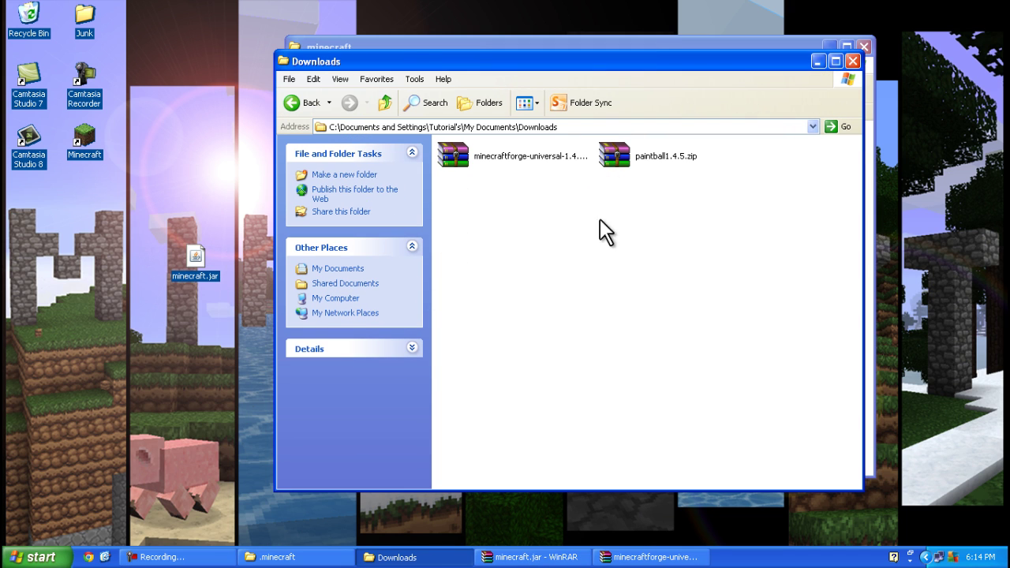
Open paintball1.4.5.zip, close the Downloads window, and arrange the archive side by side with the .minecraft folder window
{"action": "double_click", "coordinate": [648, 153]}
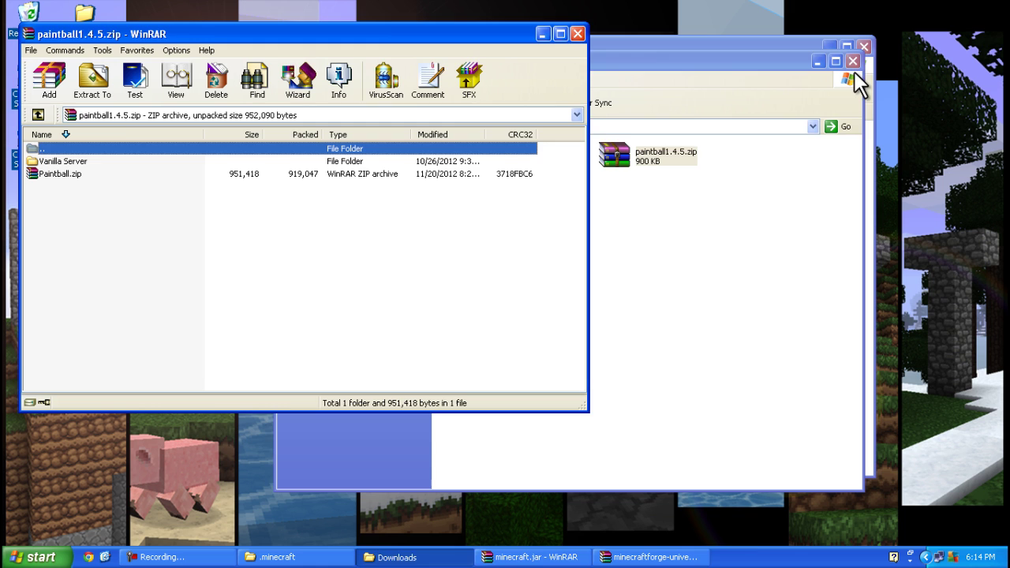
{"action": "left_click", "coordinate": [853, 61]}
{"action": "left_click_drag", "start_coordinate": [262, 35], "coordinate": [409, 107]}
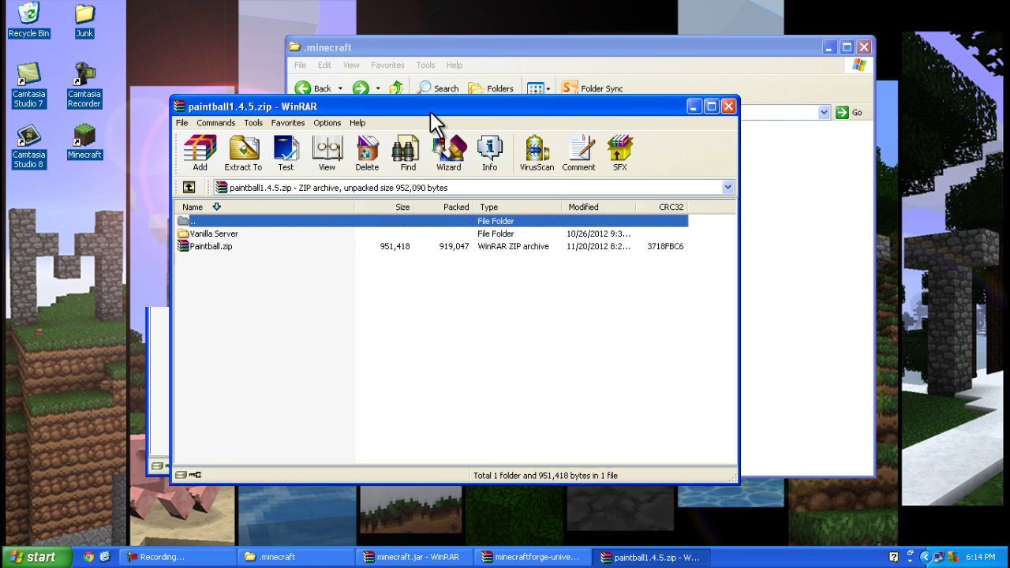
{"action": "left_click_drag", "start_coordinate": [323, 109], "coordinate": [187, 111]}
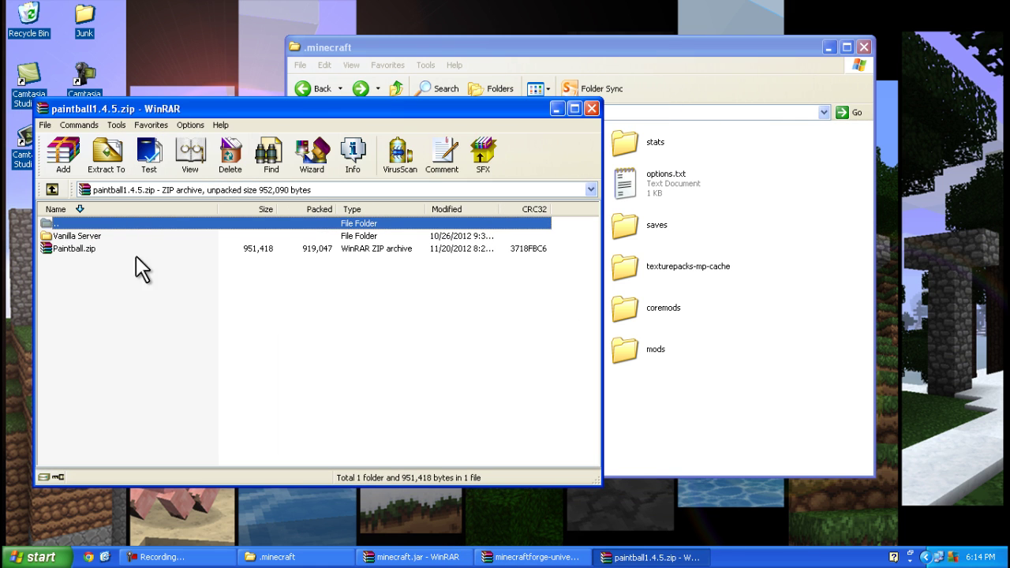
{"action": "left_click", "coordinate": [412, 355]}
{"action": "left_click", "coordinate": [683, 436]}
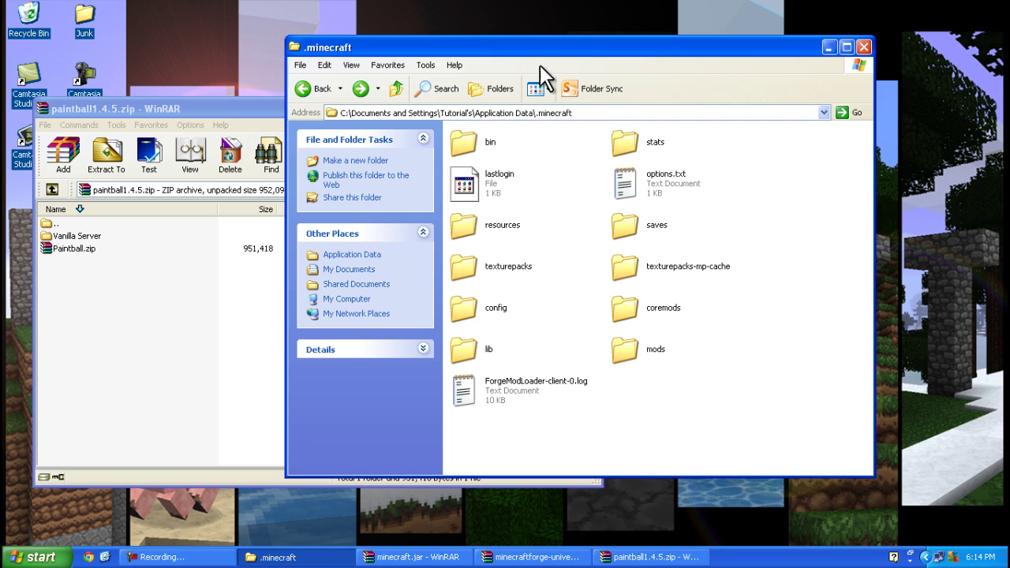
{"action": "left_click_drag", "start_coordinate": [524, 49], "coordinate": [631, 69]}
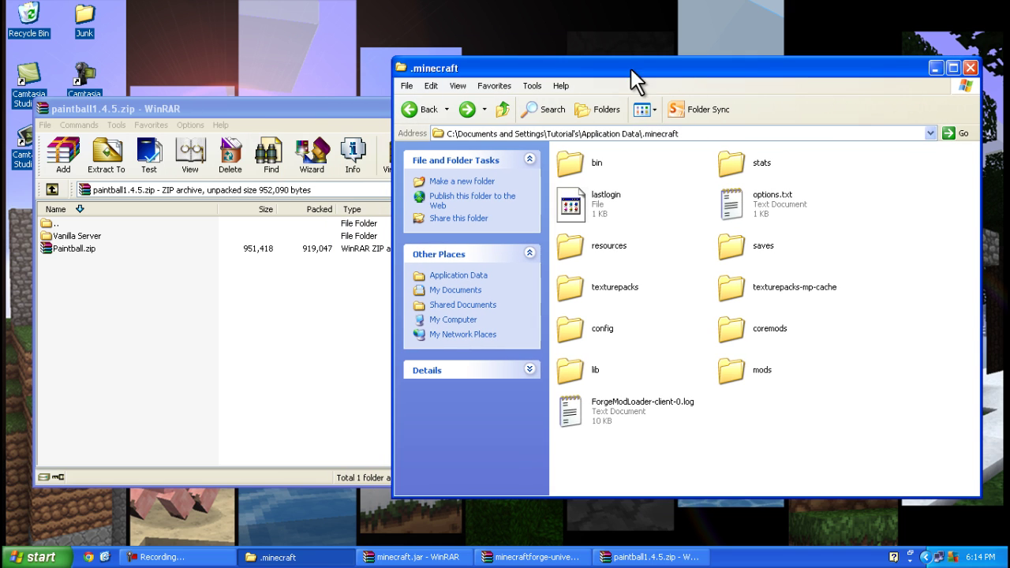
Extract Paintball.zip from the paintball1.4.5.zip archive into the mods folder inside .minecraft
{"action": "double_click", "coordinate": [745, 377]}
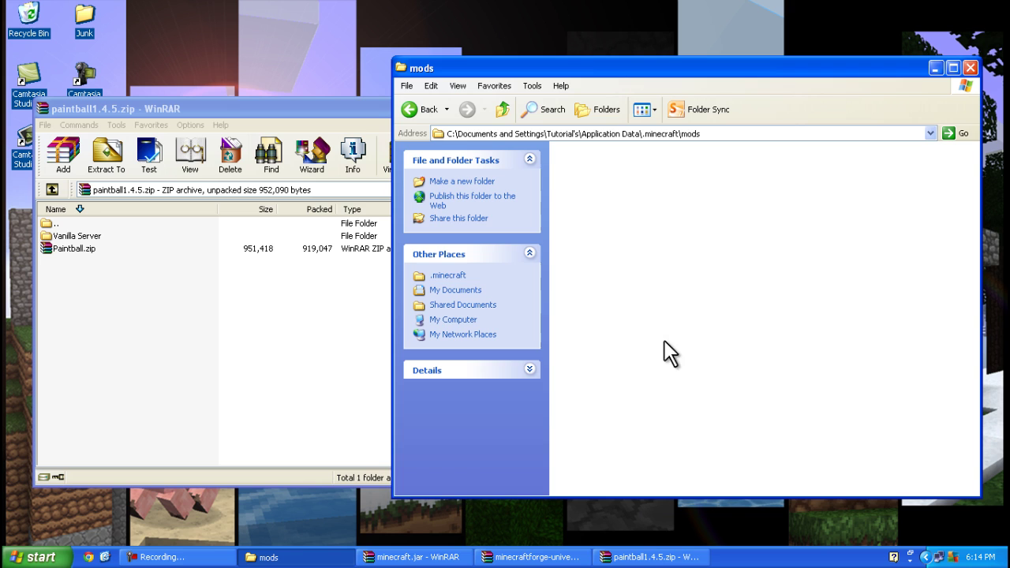
{"action": "left_click", "coordinate": [92, 250]}
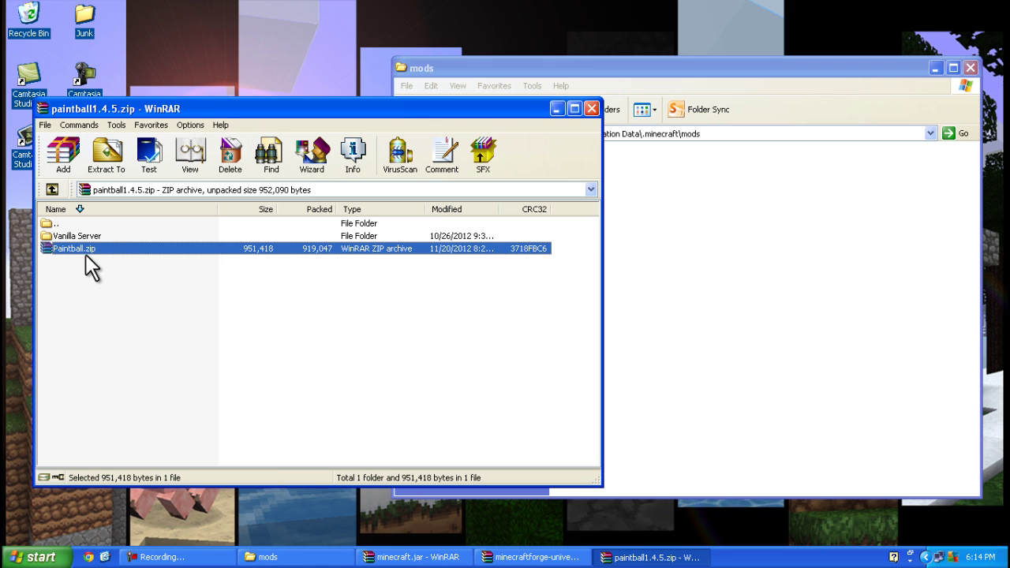
{"action": "mouse_move", "coordinate": [88, 251]}
{"action": "left_mouse_down"}
{"action": "mouse_move", "coordinate": [352, 248]}
{"action": "mouse_move", "coordinate": [662, 285]}
{"action": "left_mouse_up"}
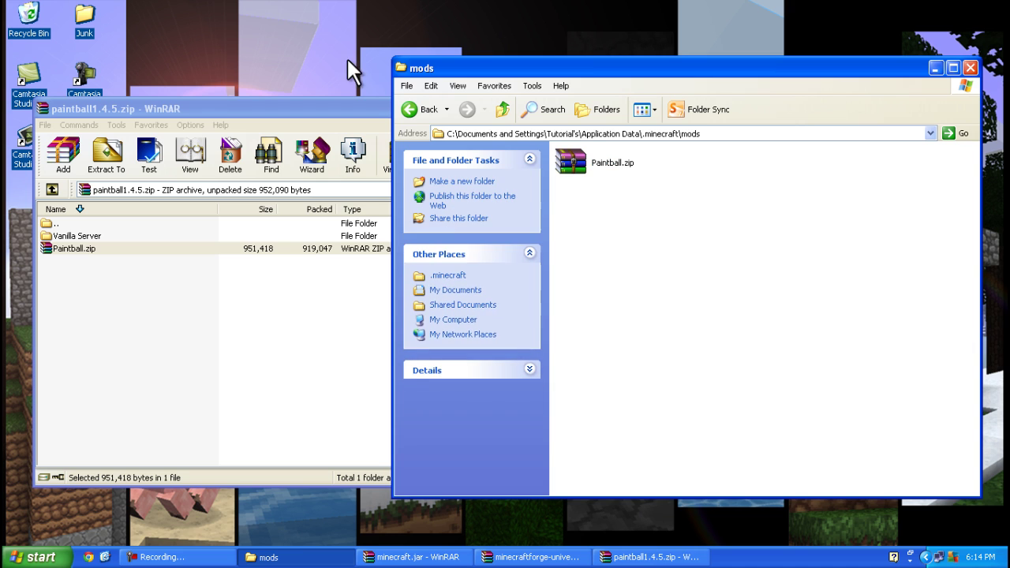
Close the paintball1.4.5.zip archive window, leaving the mods folder open
{"action": "left_click", "coordinate": [344, 109]}
{"action": "left_click_drag", "start_coordinate": [345, 109], "coordinate": [570, 136]}
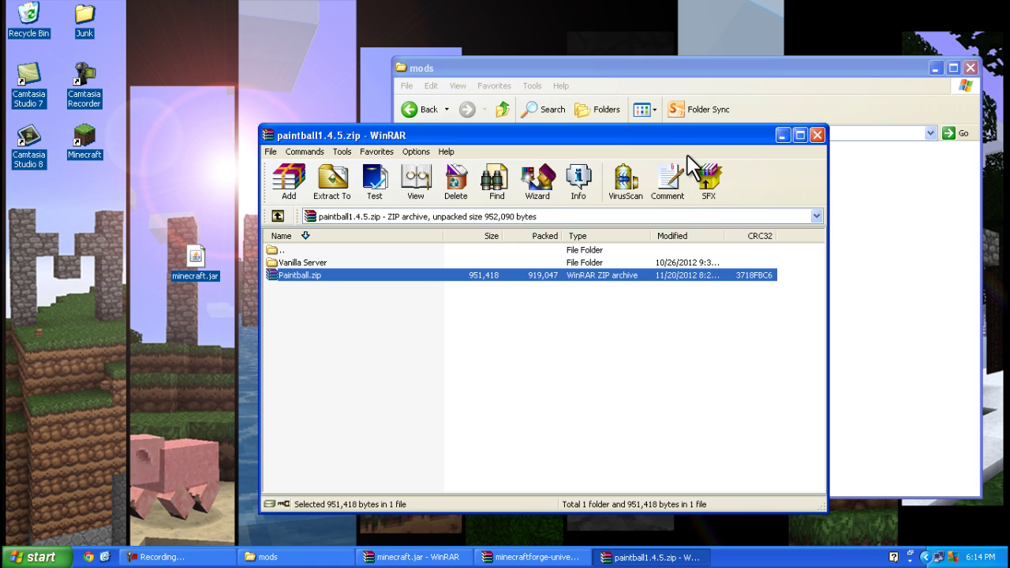
{"action": "left_click_drag", "start_coordinate": [668, 137], "coordinate": [570, 101]}
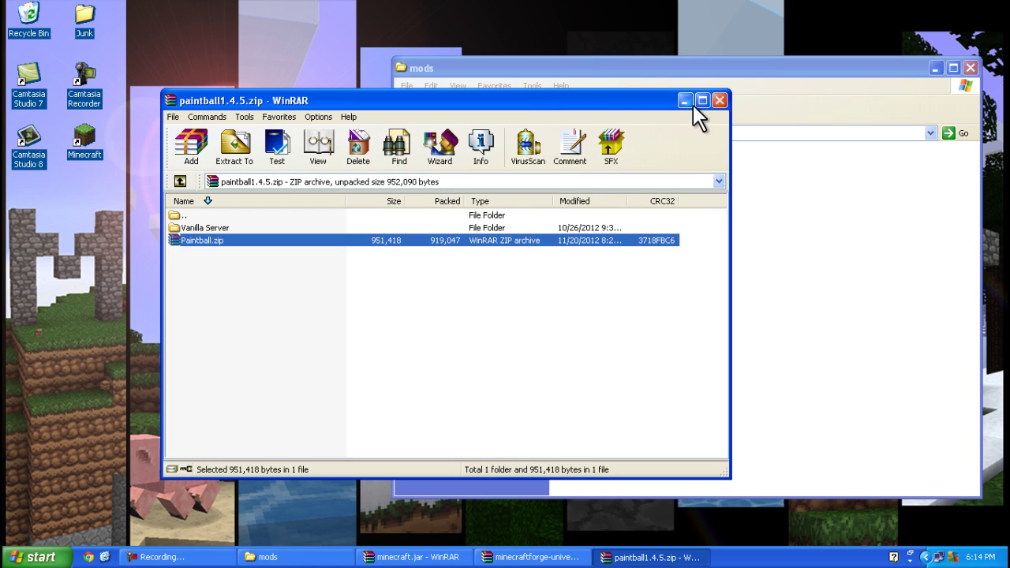
{"action": "left_click", "coordinate": [719, 101]}
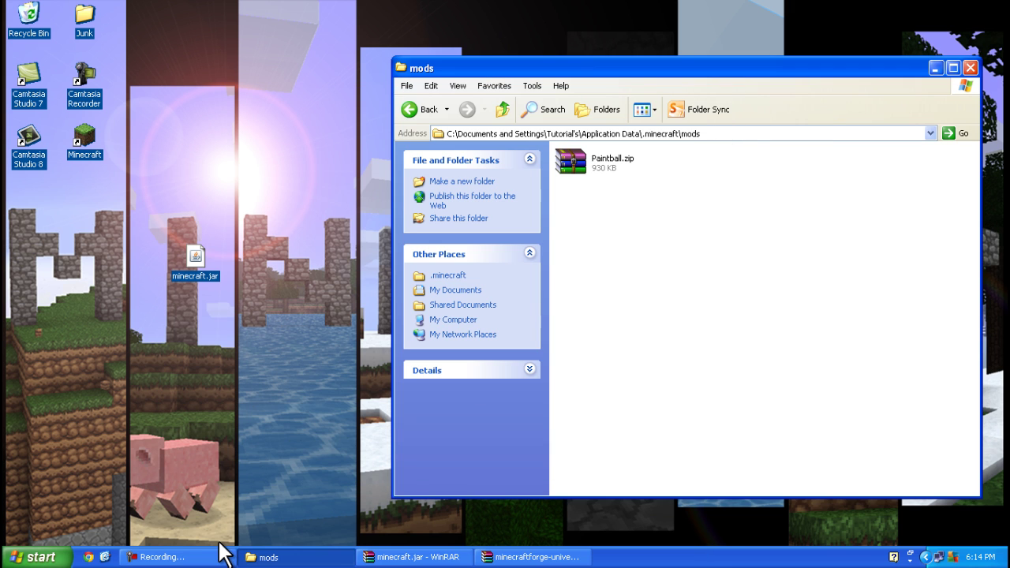
{"action": "left_click", "coordinate": [221, 556]}
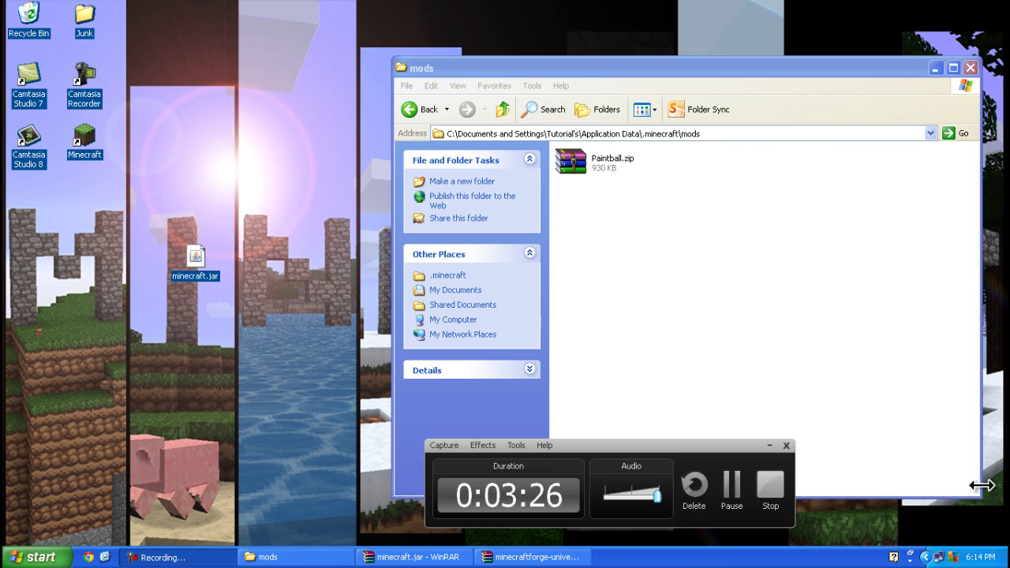